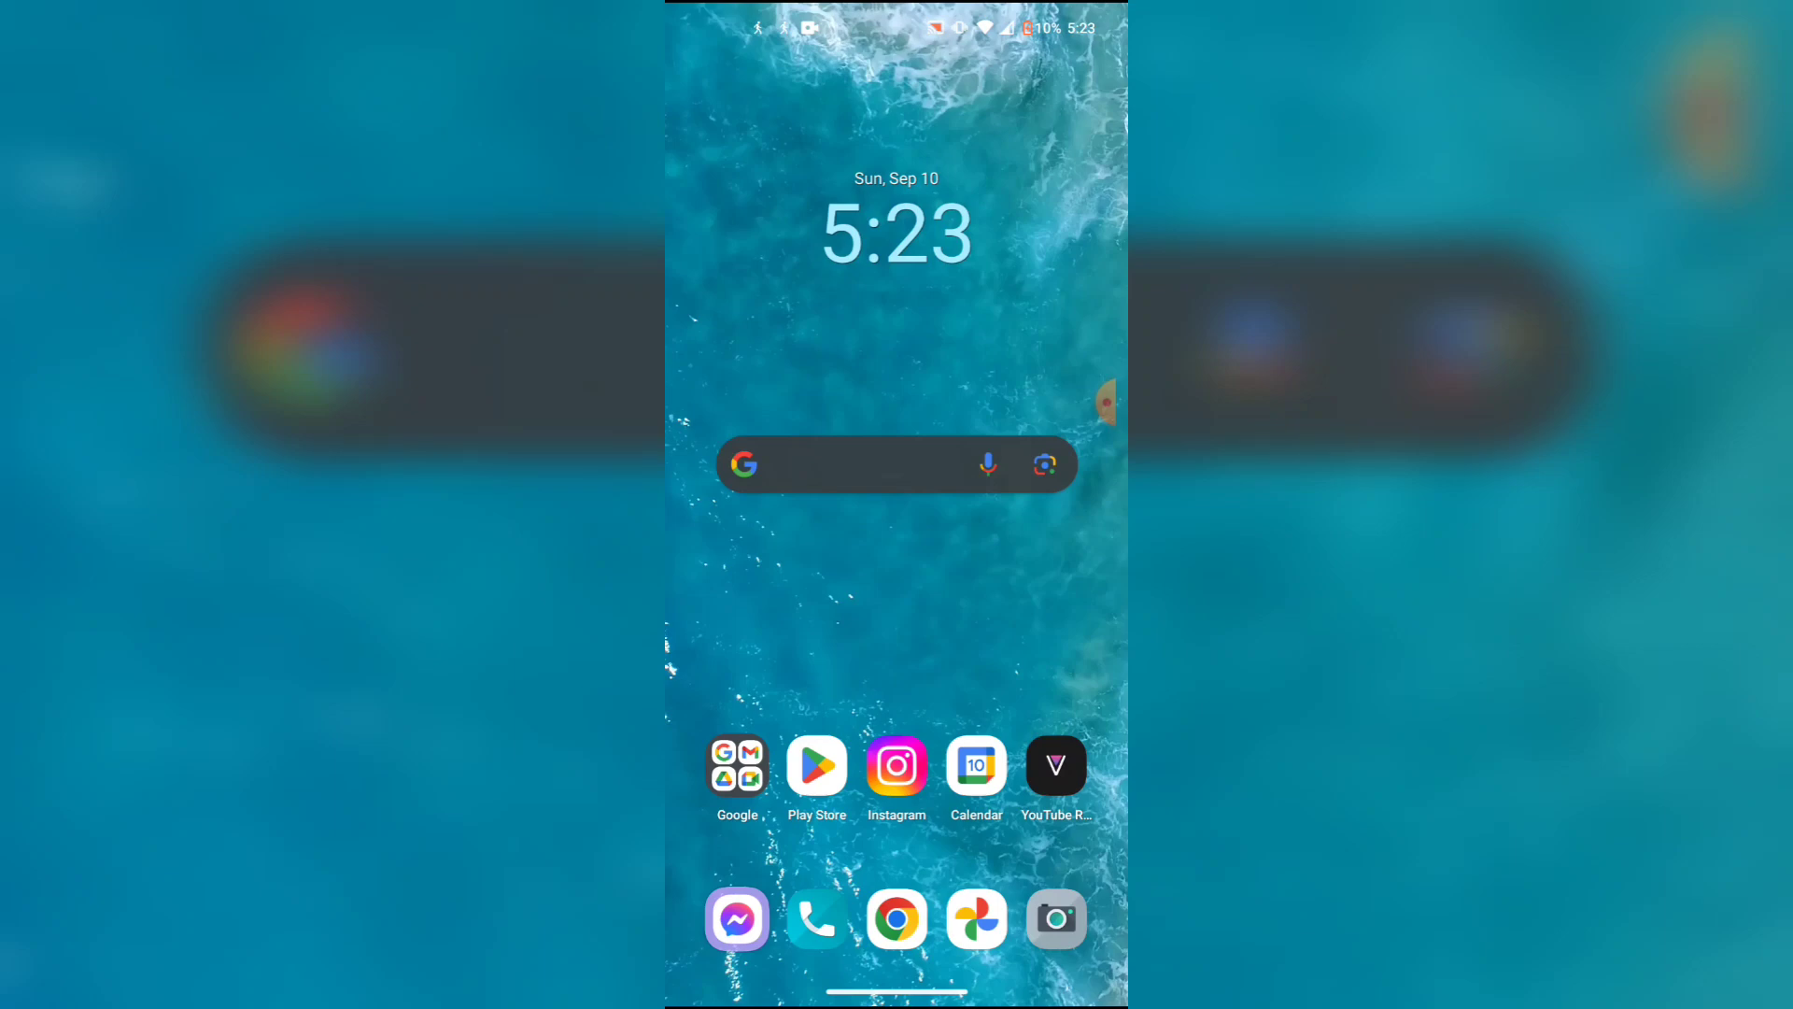
Launch Chrome from the home screen and focus its address bar
click(897, 919)
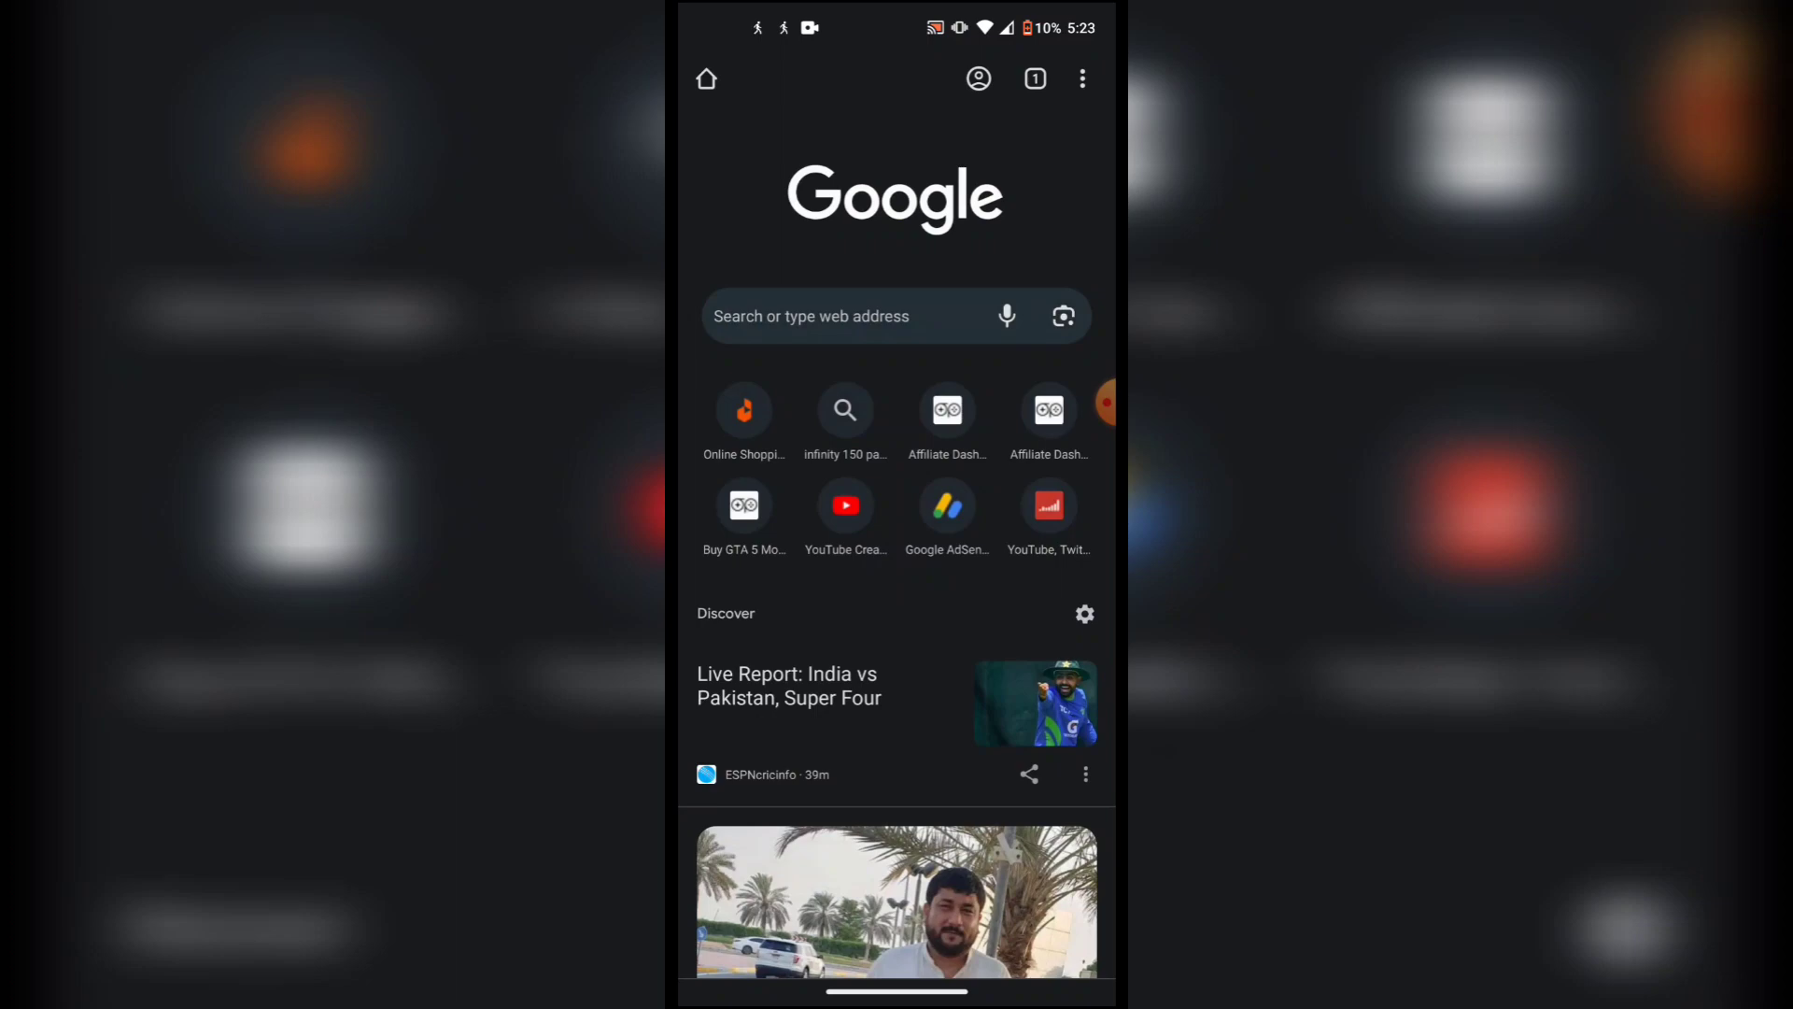
click(841, 315)
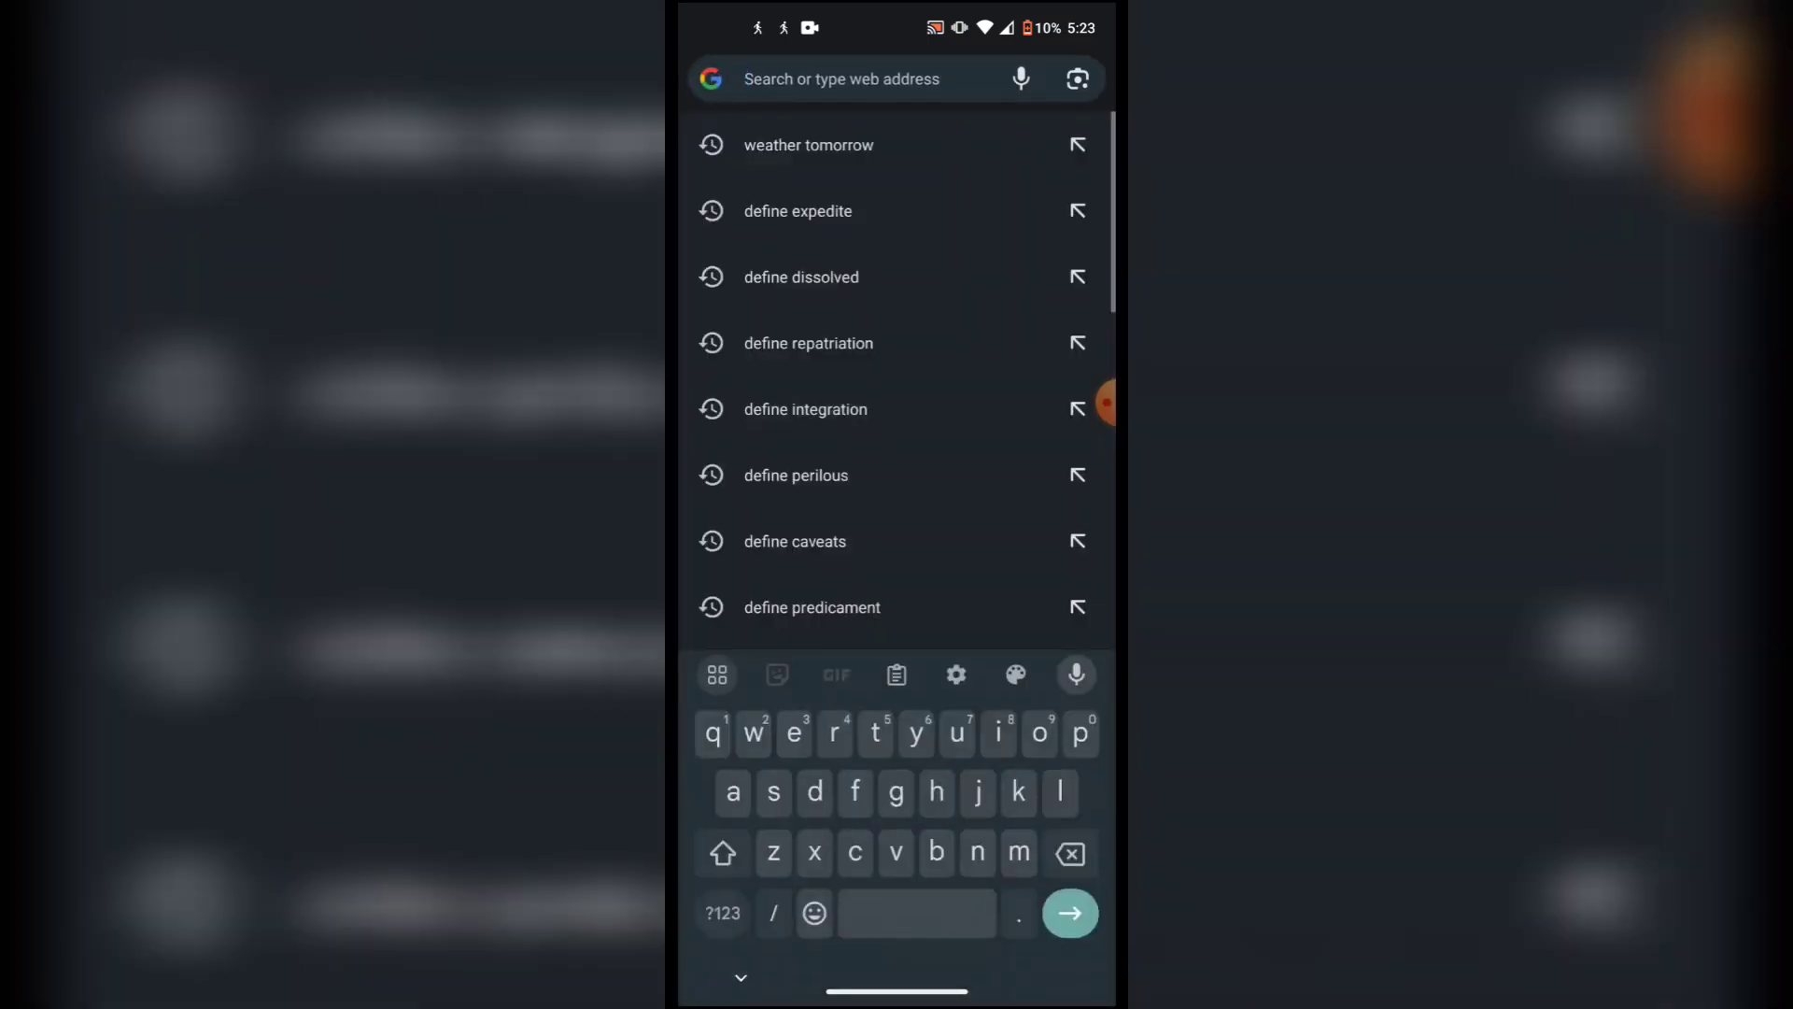
text(studi)
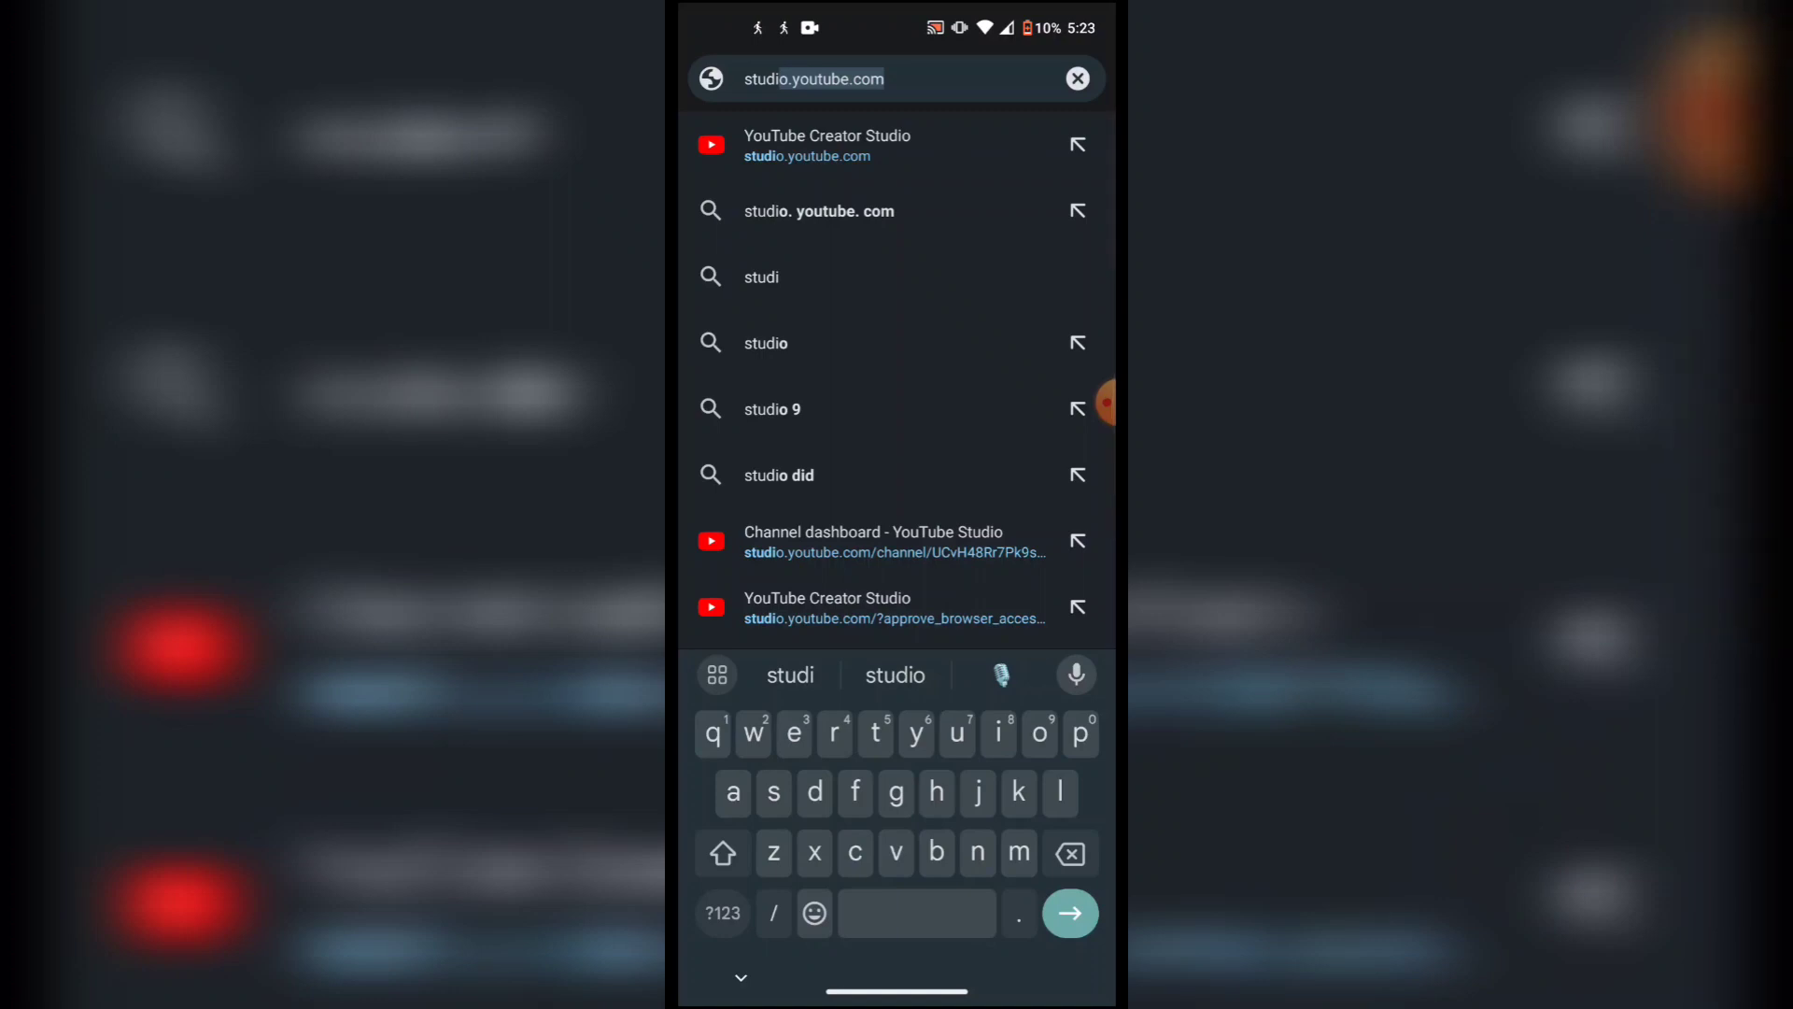
text(o.)
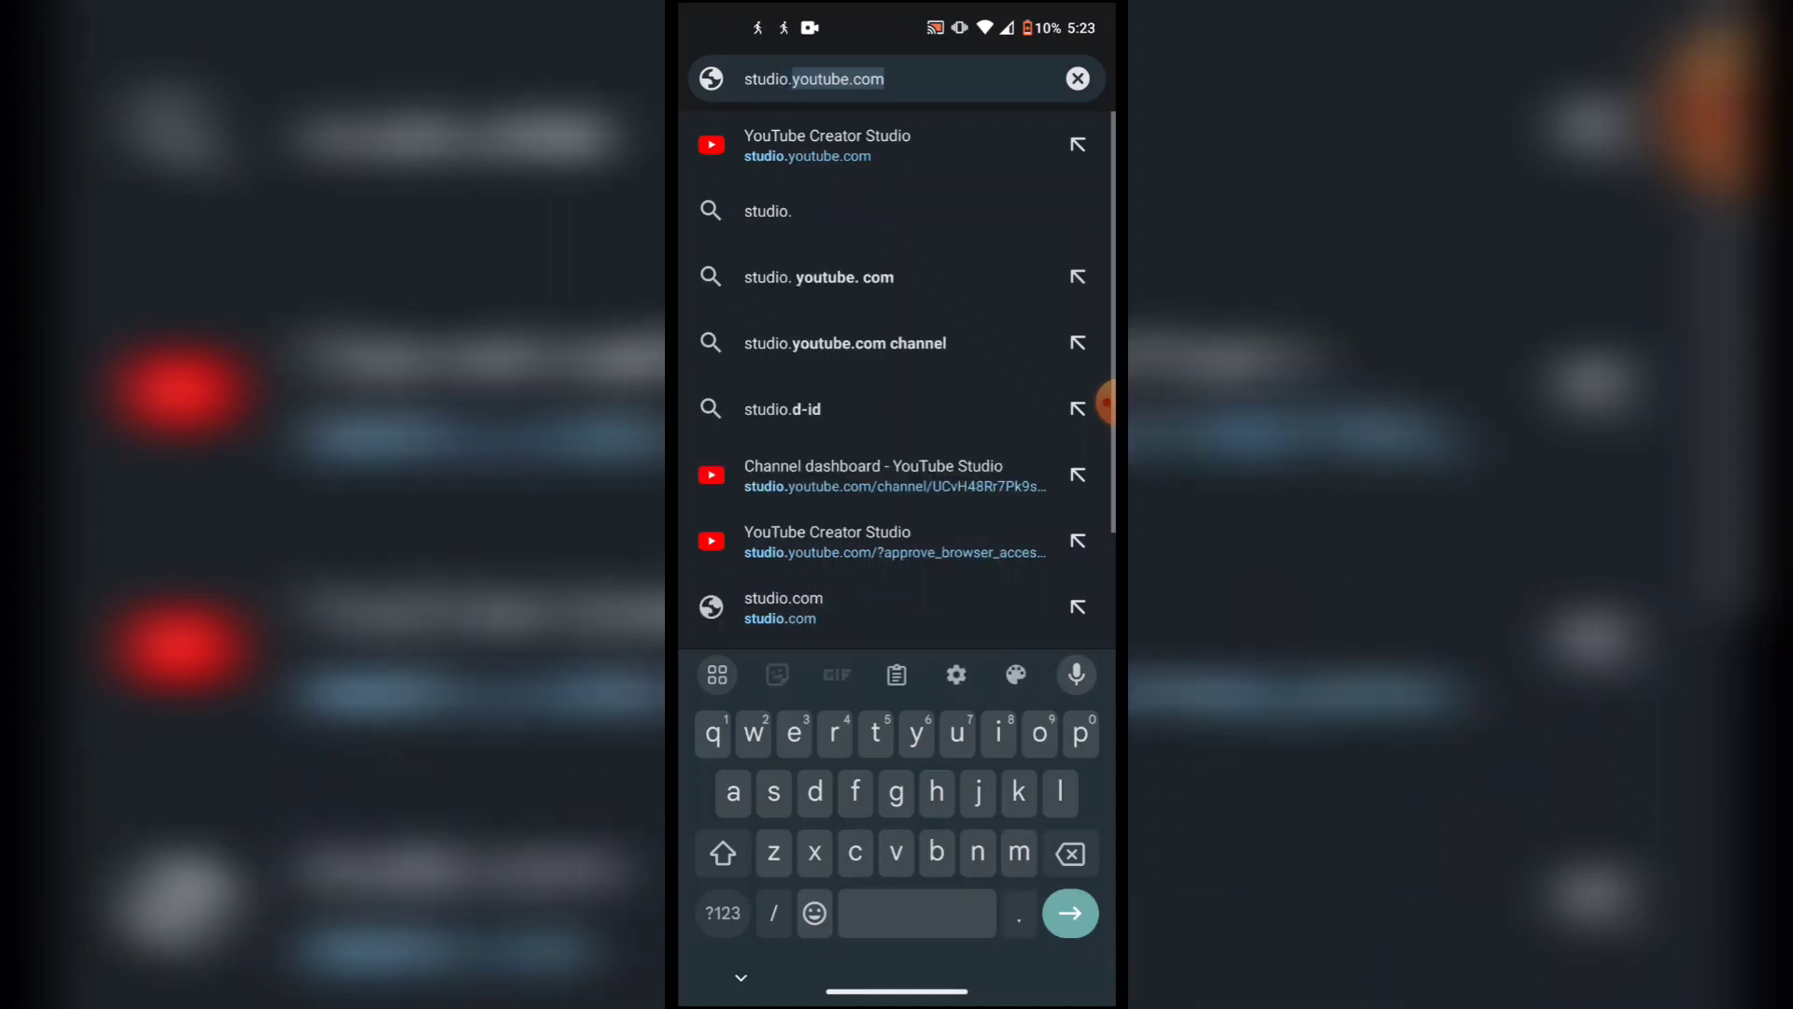
text(youtube.com/c)
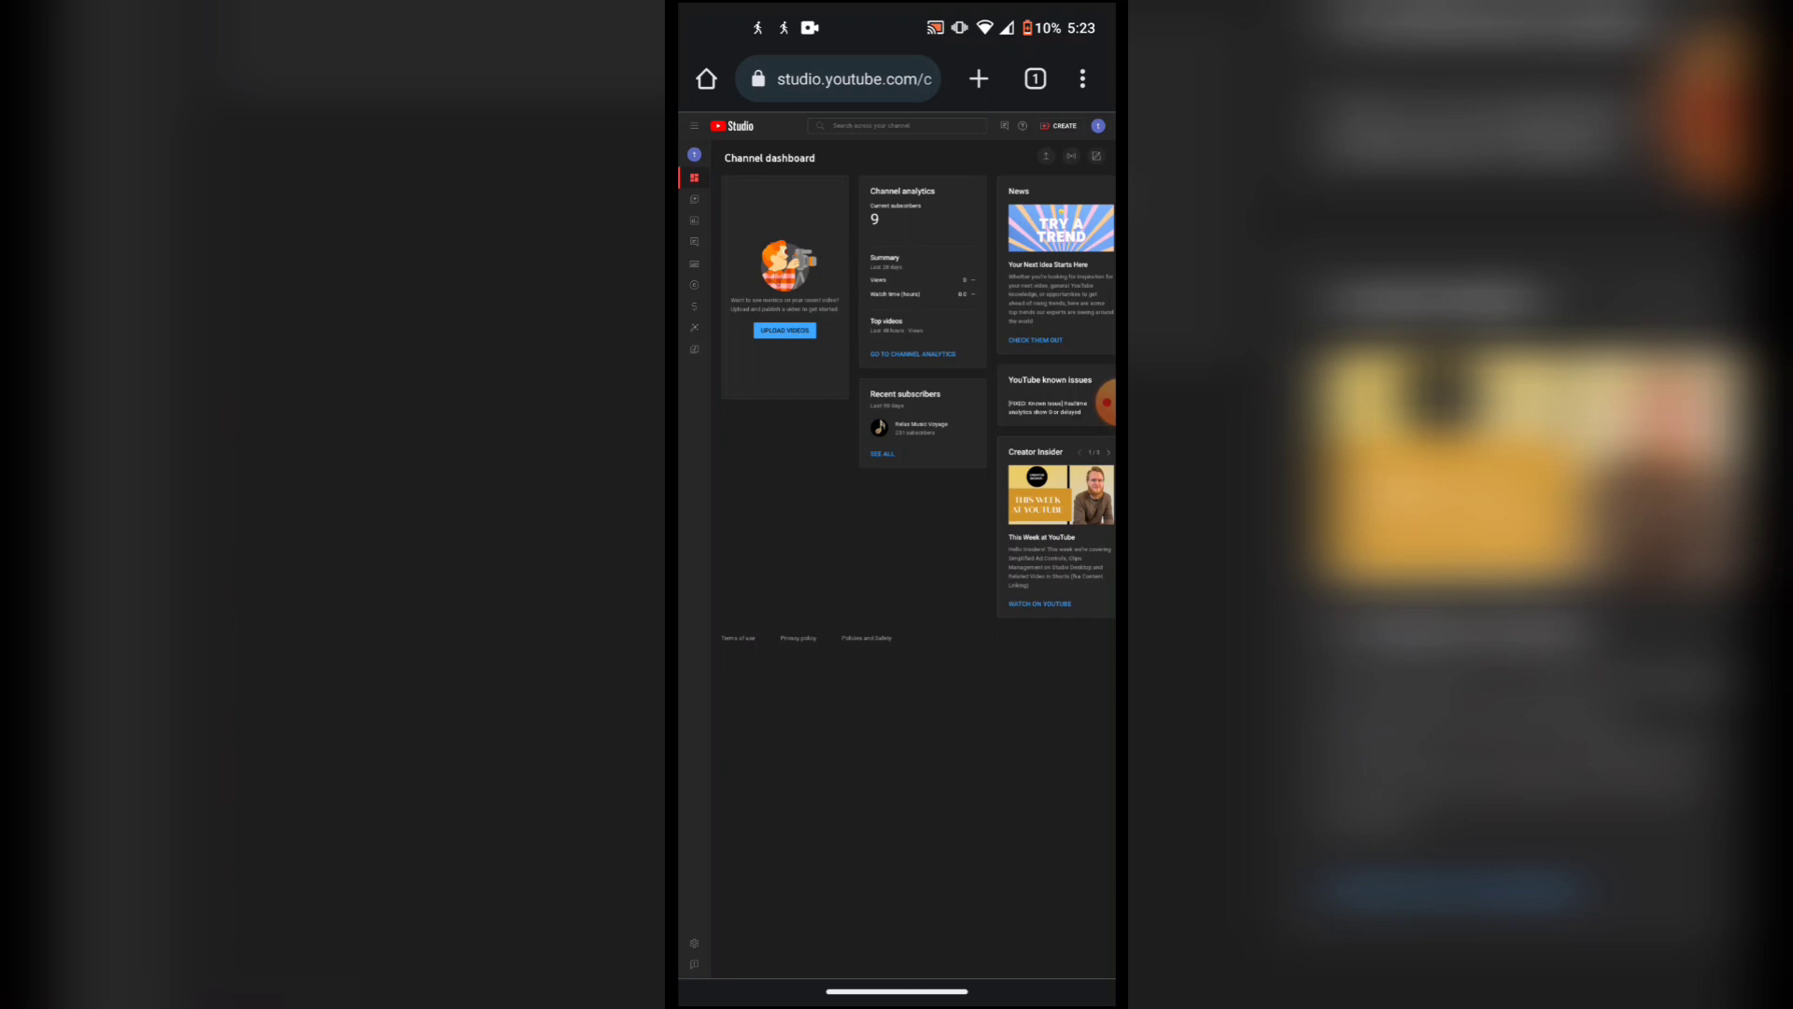
scroll(896, 560, down, 5)
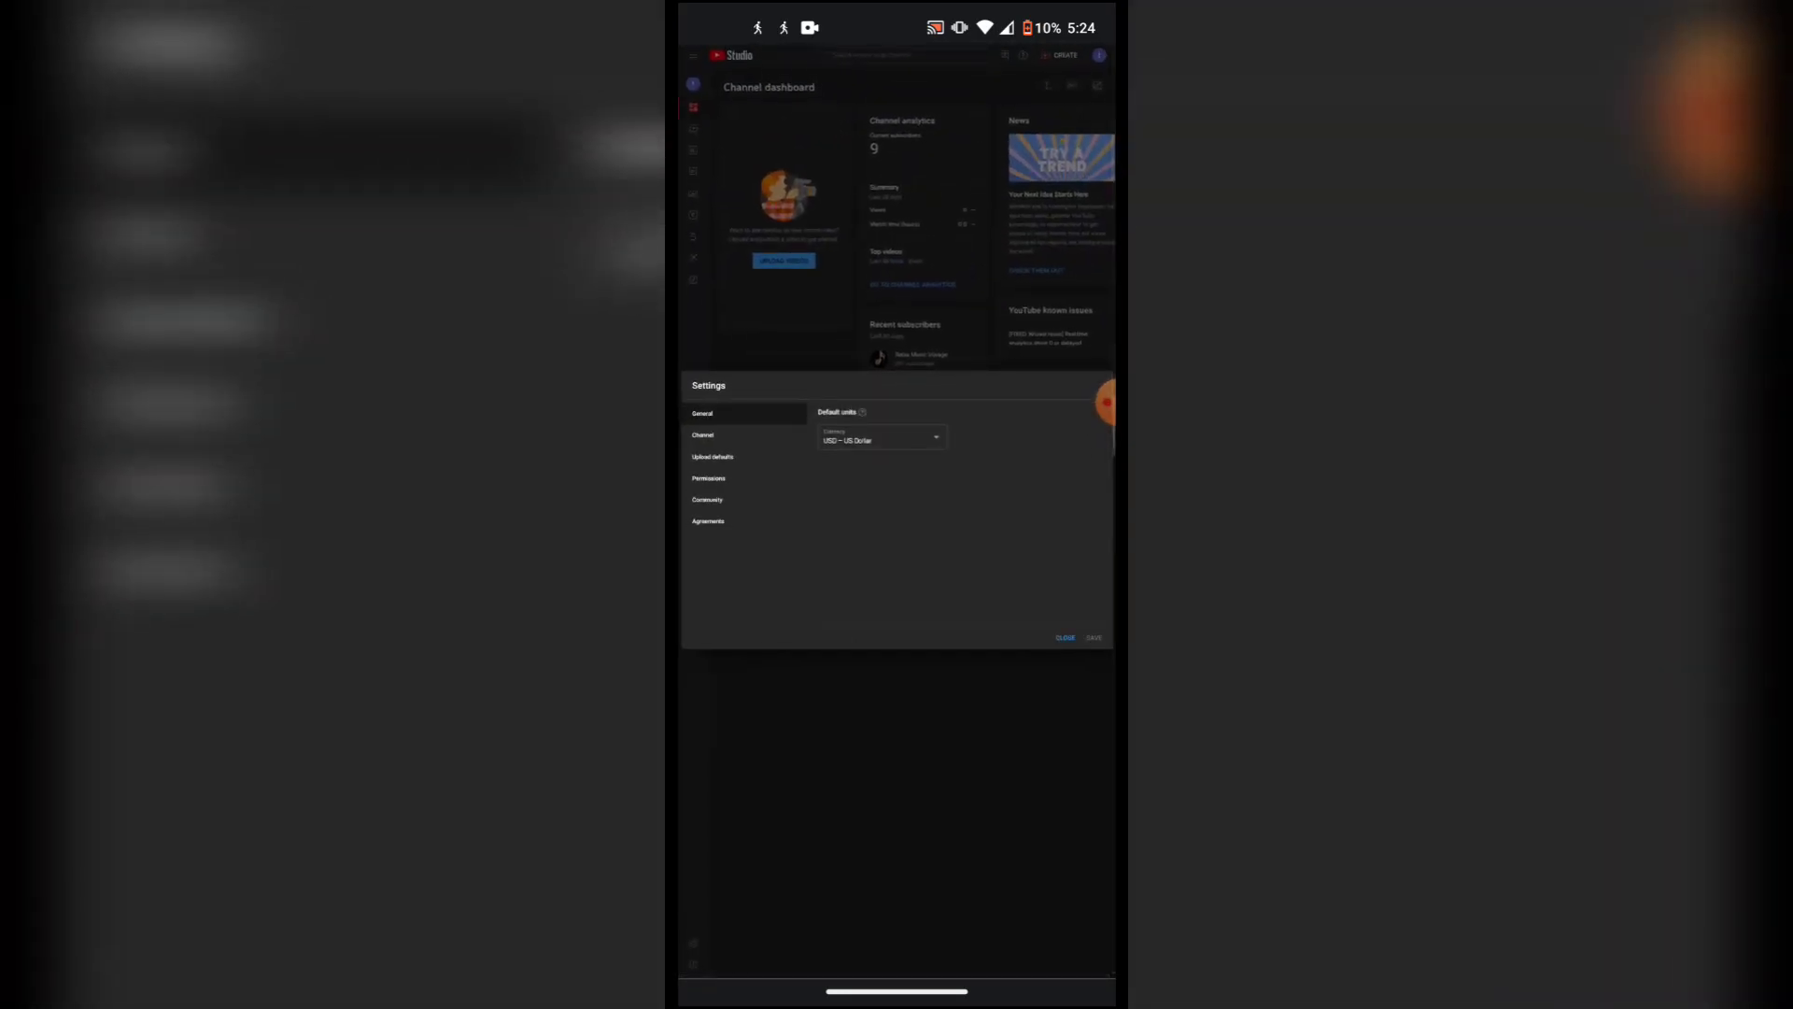
Show the Channel settings section in YouTube Studio Settings
click(704, 435)
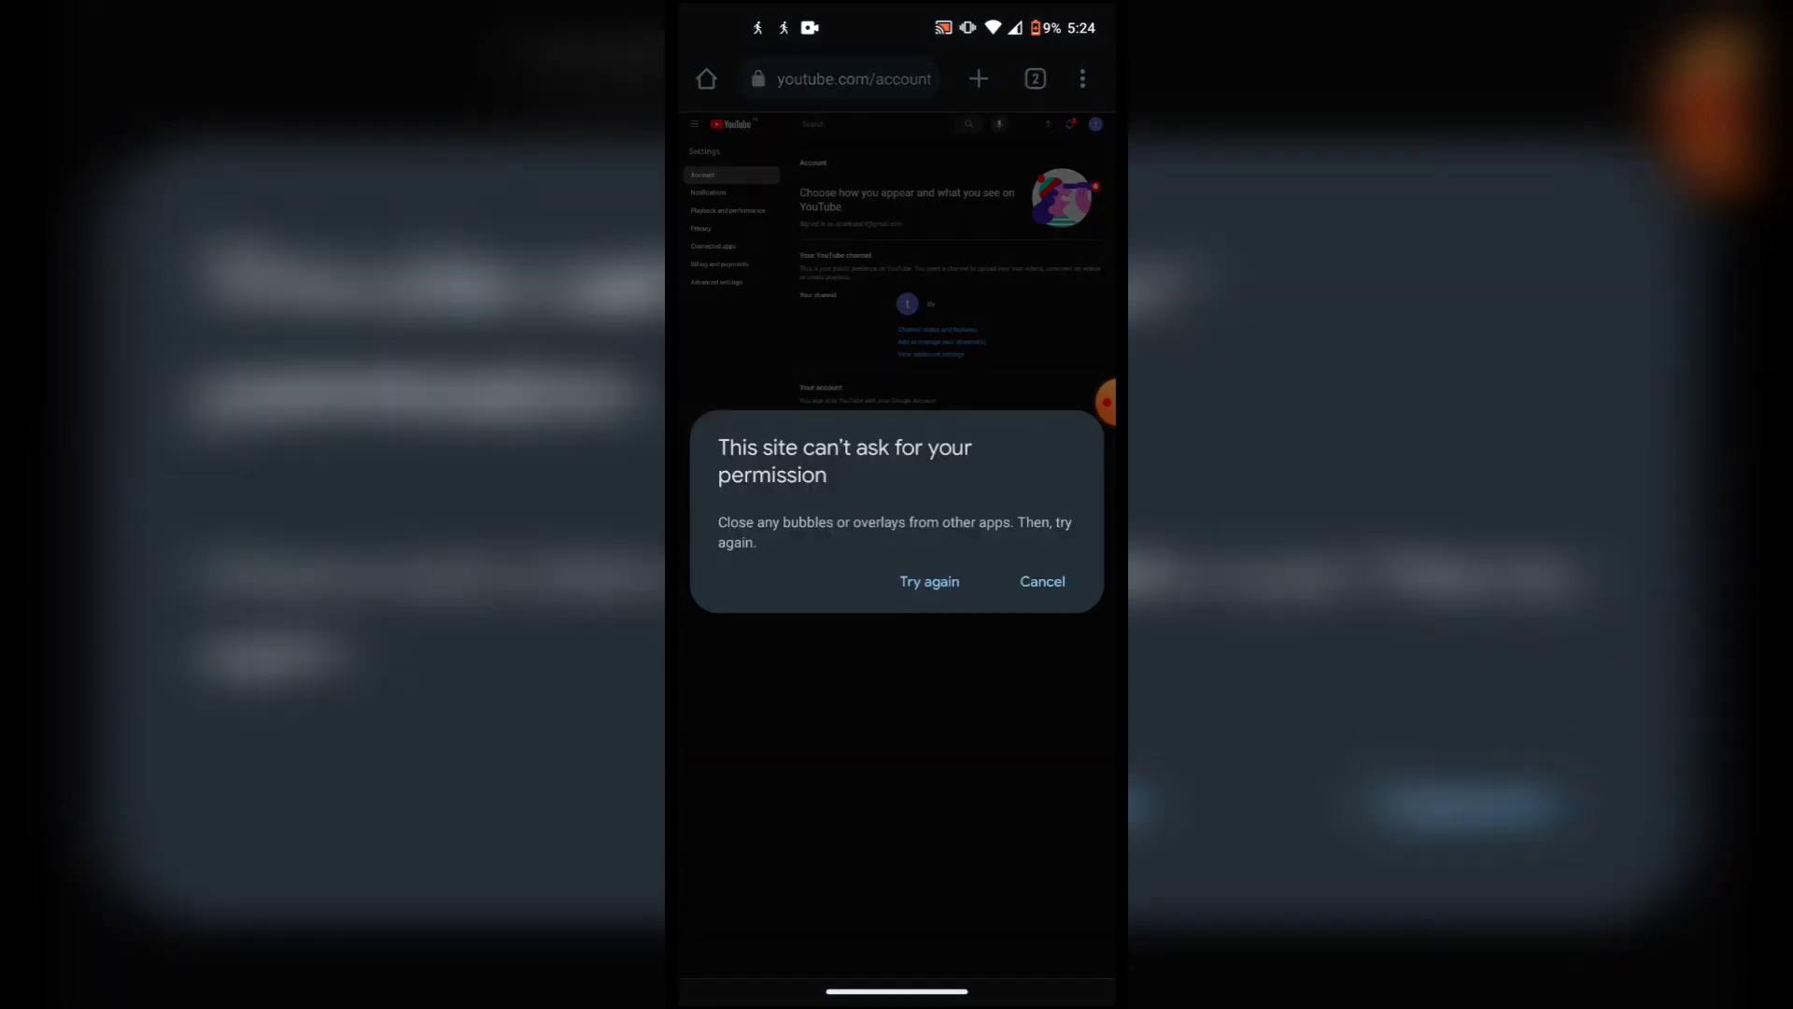
Dismiss the notification permission warning and open Advanced settings
key(Escape)
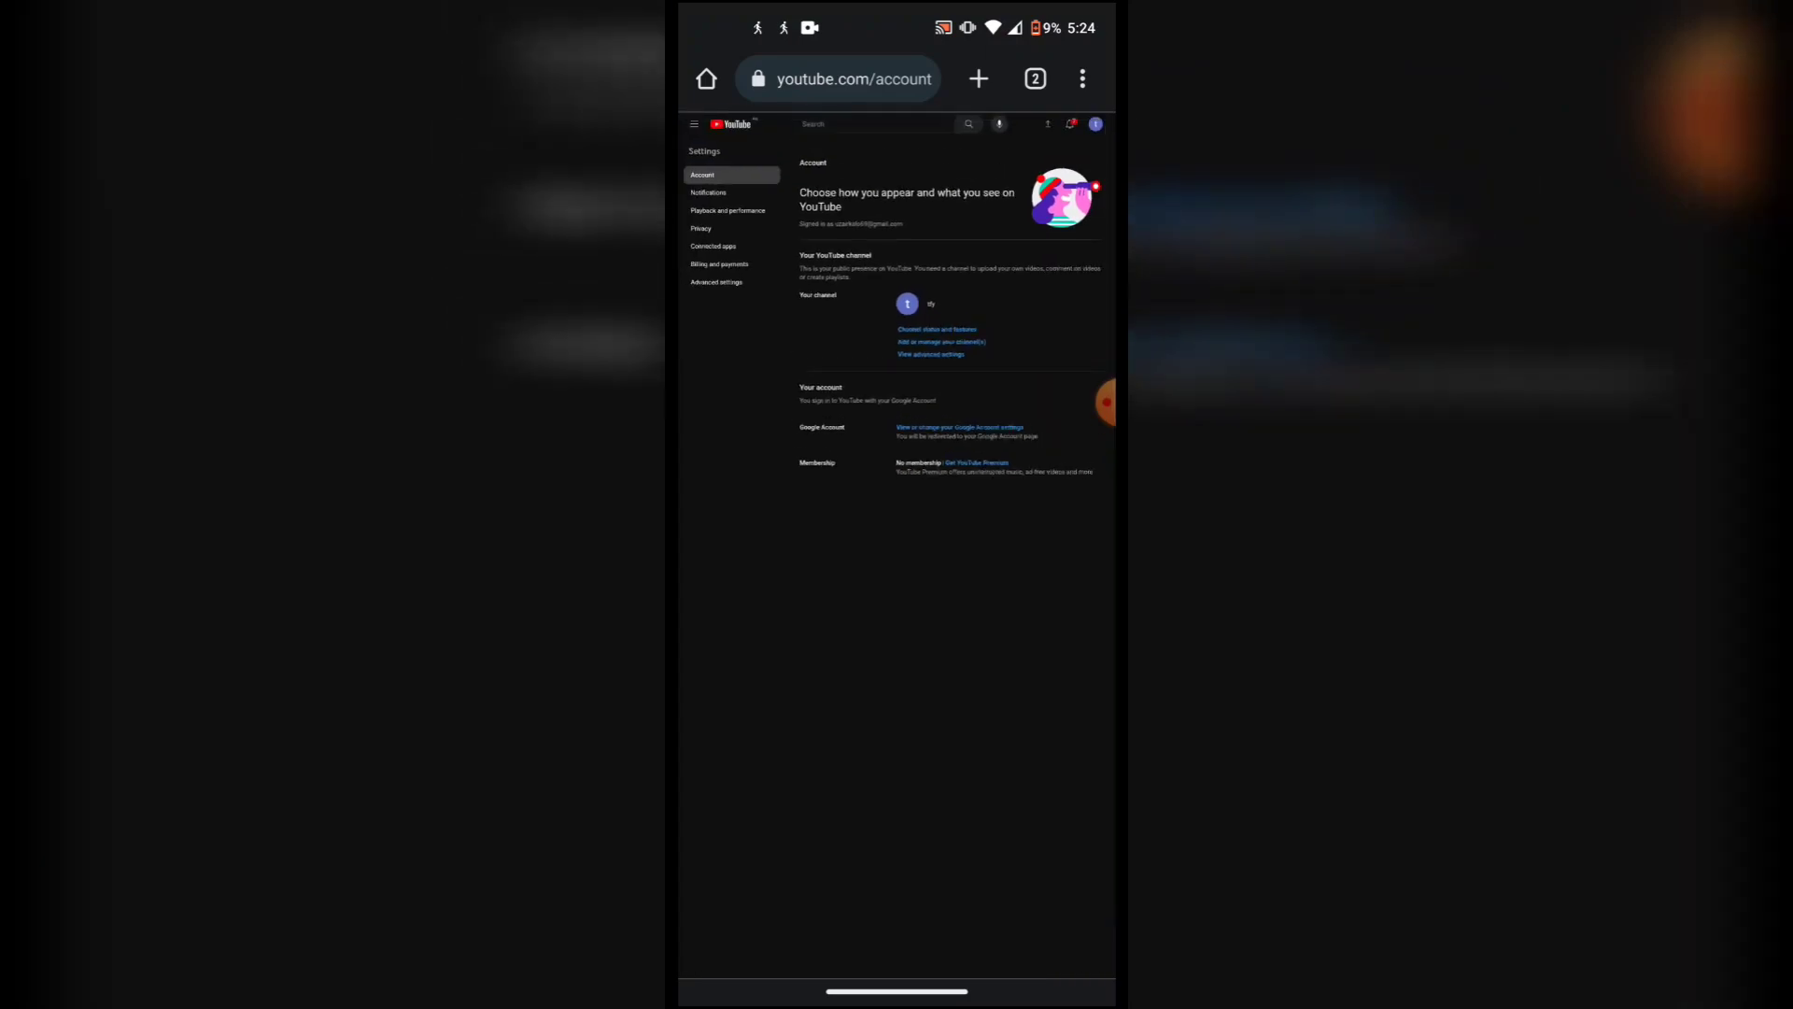
click(716, 282)
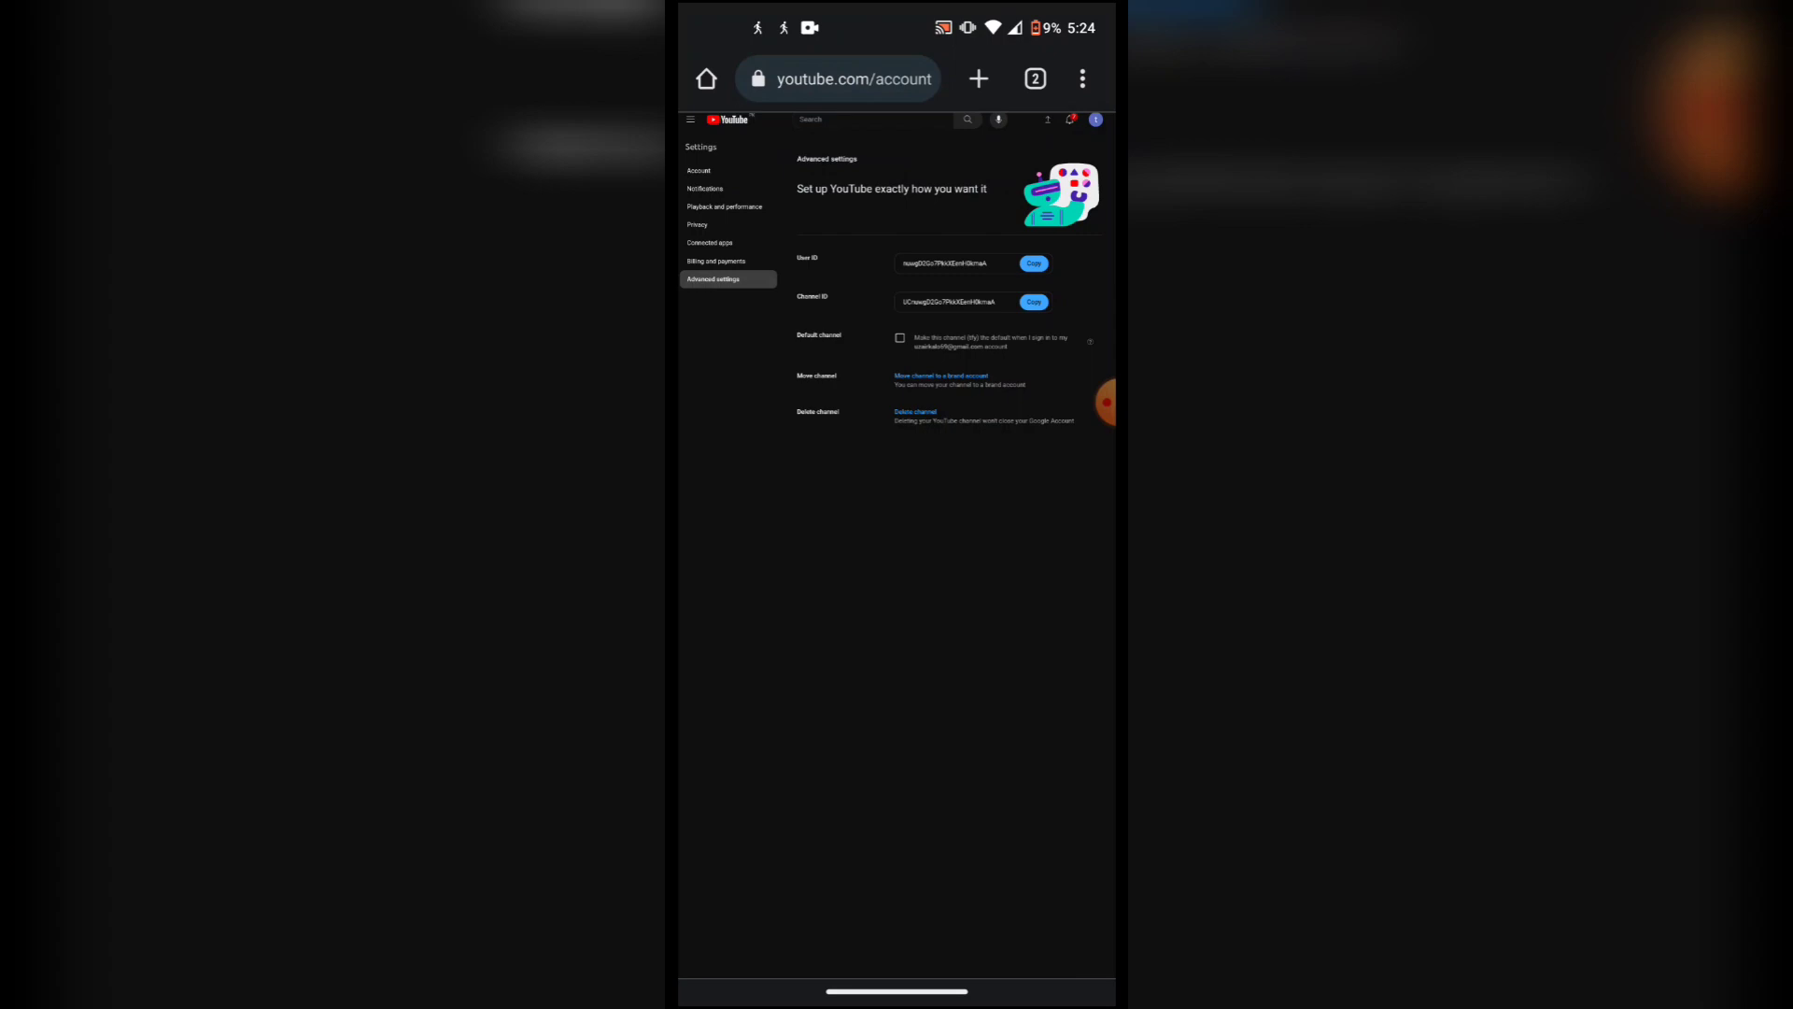
Swipe up from the bottom gesture bar toward the Android home screen
drag(896, 989, 897, 631)
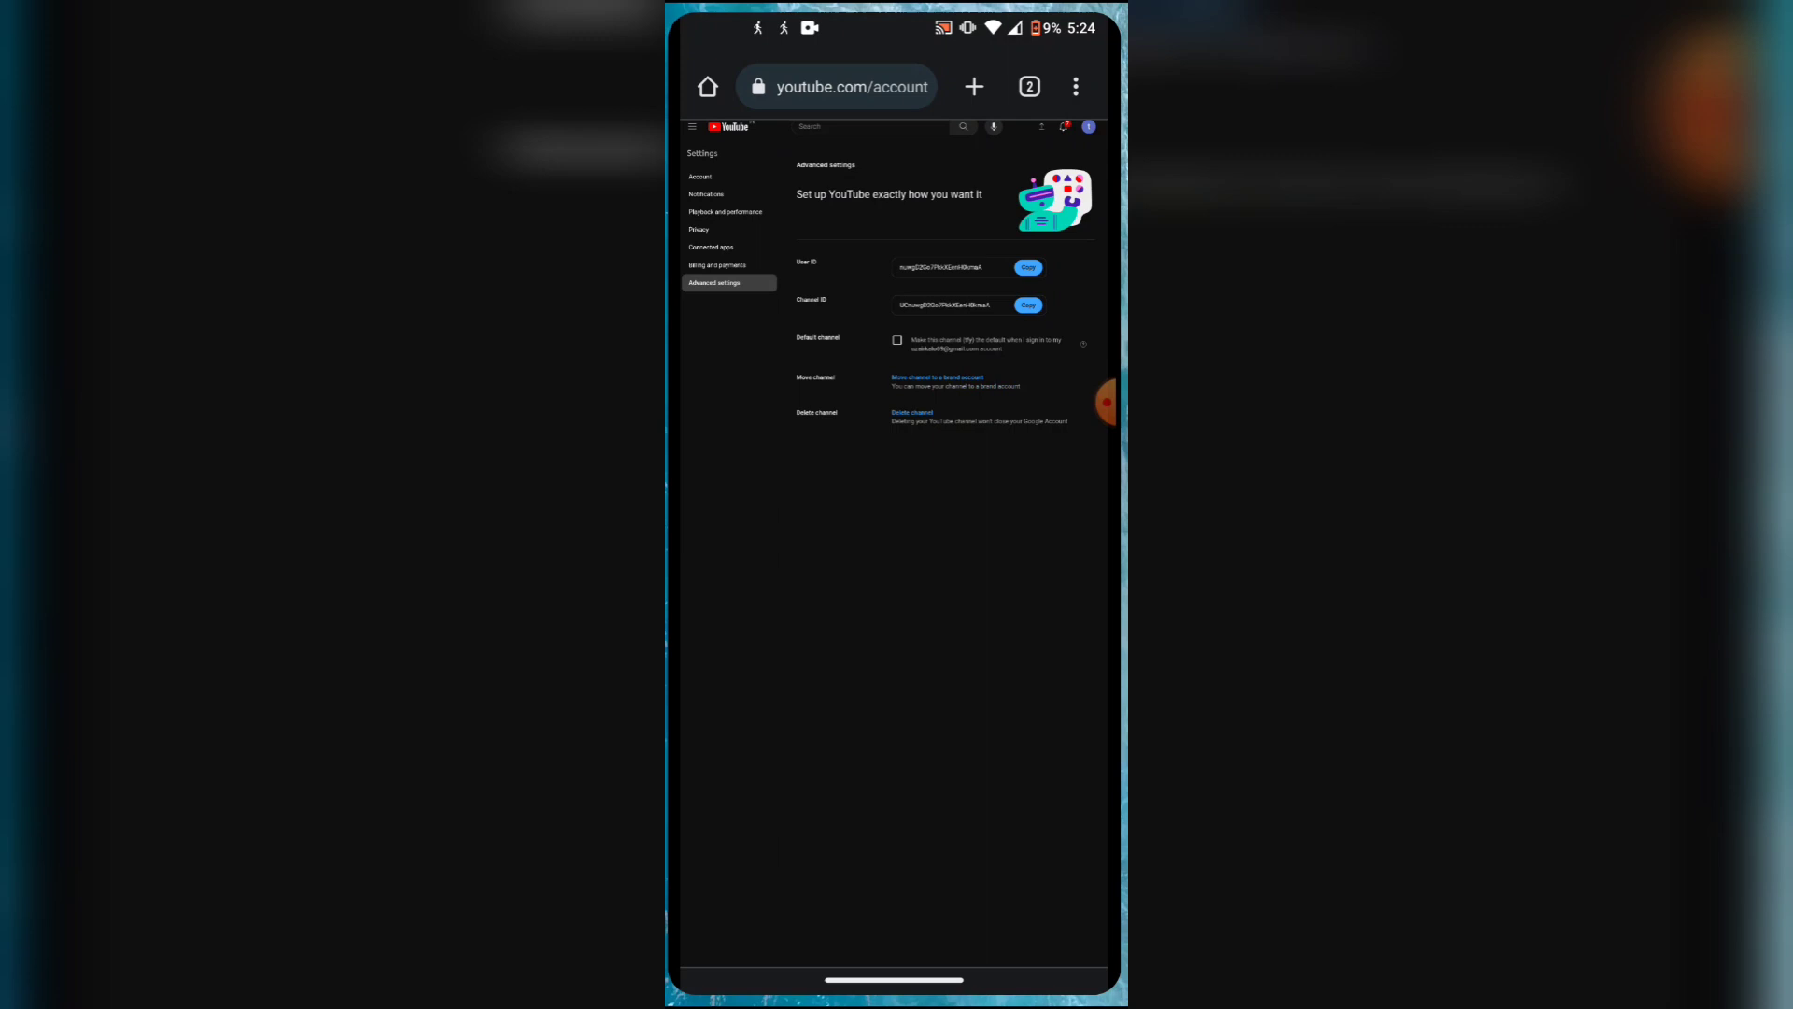